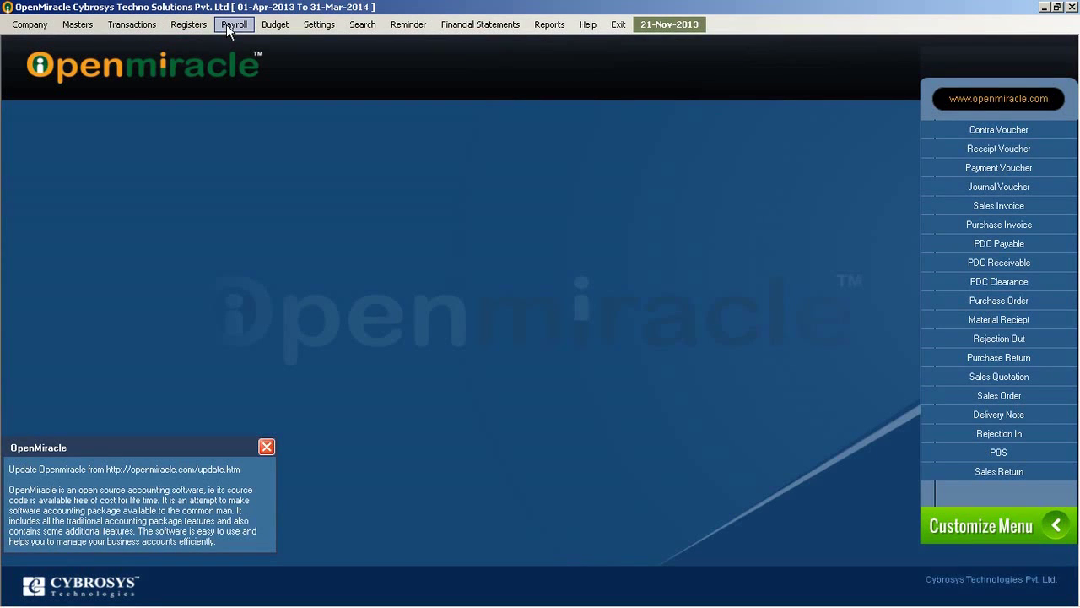
Step: Open a blank Employee Creation form from the Payroll menu
left_click(226, 24)
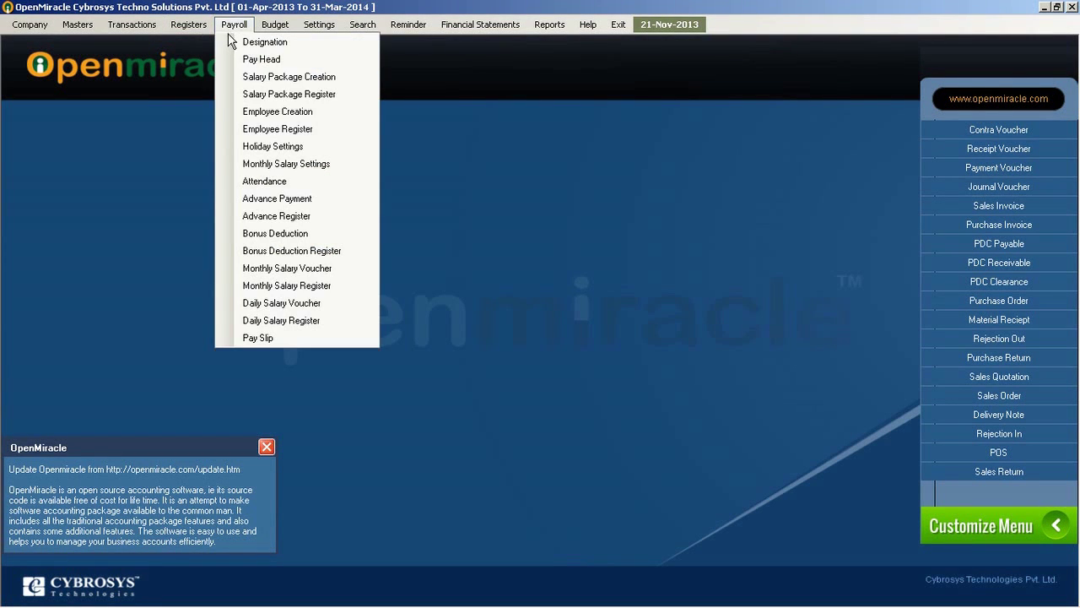
left_click(262, 112)
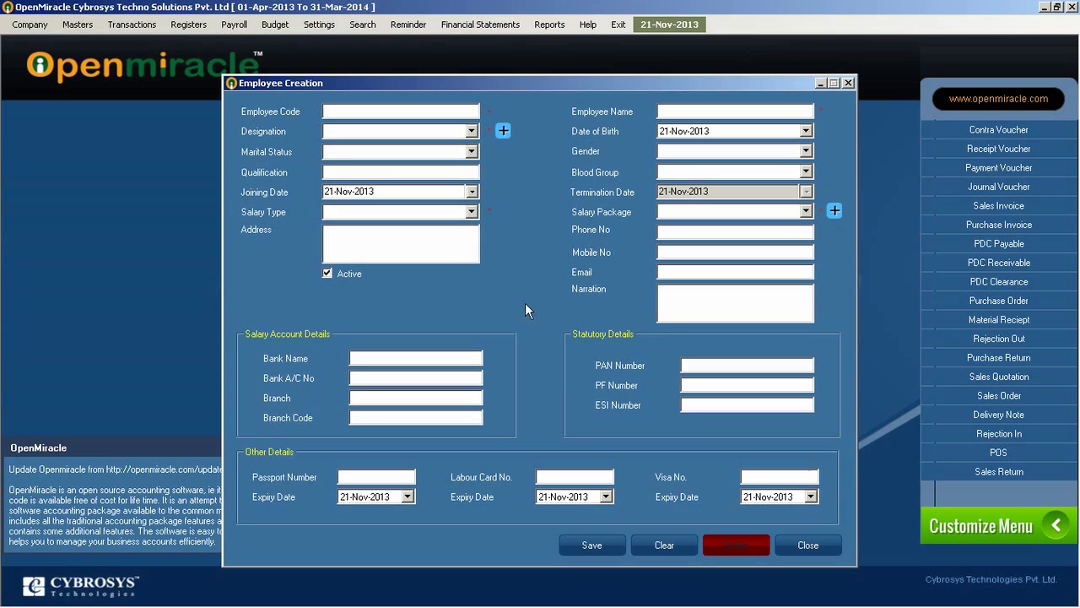
Step: Enter employee code 006 and the employee's name, with designation Cashier and marital status Single
type("006")
key("Tab")
type("Sa")
key("Tab")
key("Down")
key("Down")
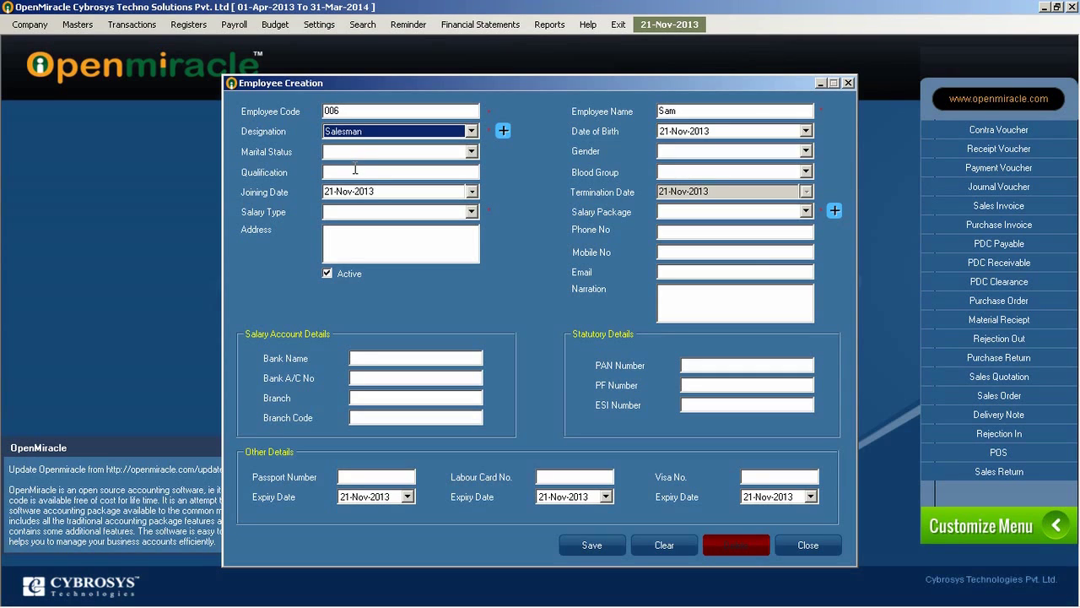
key("Down")
key("Tab")
key("Tab")
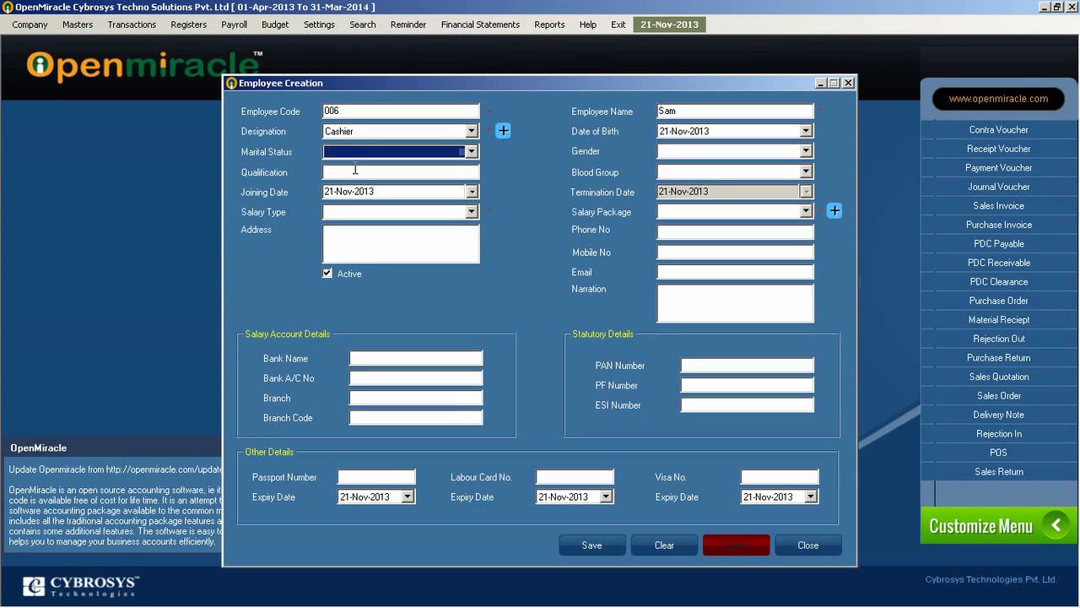
key("Down")
Step: Set gender to Male and qualification to BCOM
left_click(365, 173)
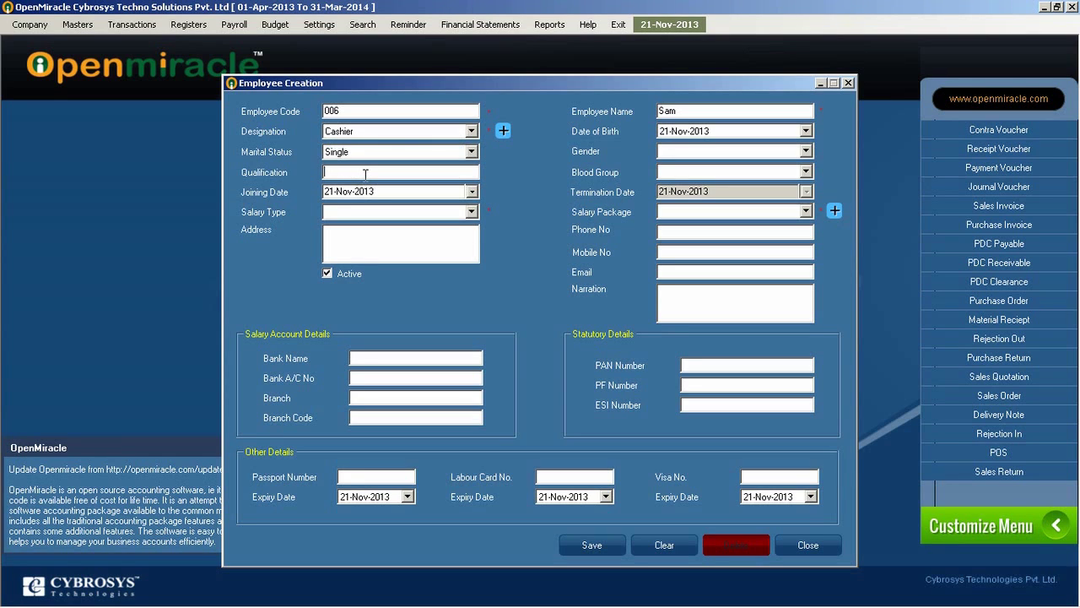
left_click(684, 152)
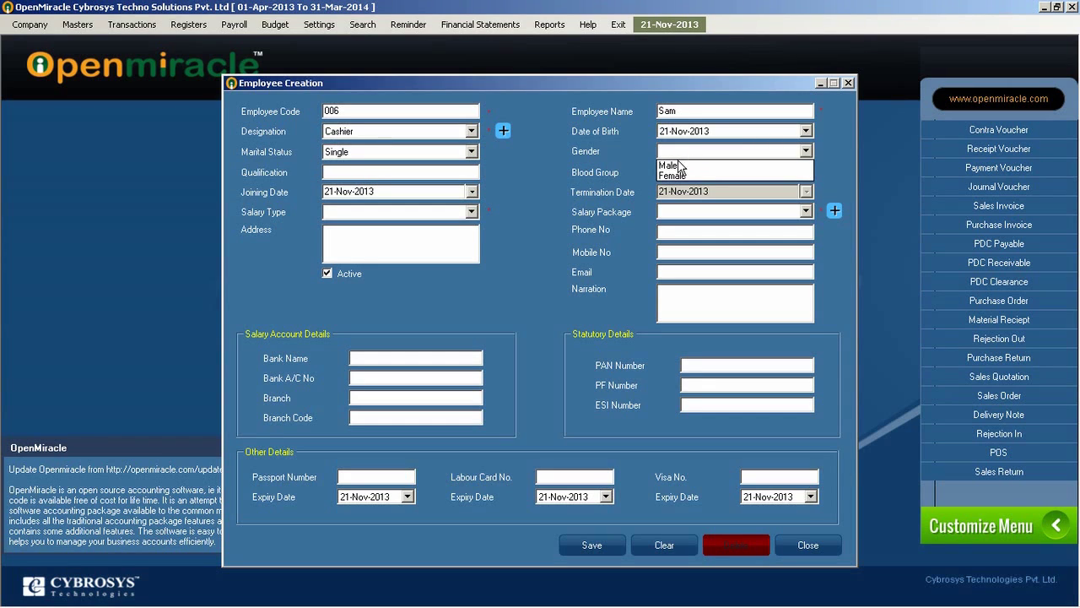
left_click(679, 167)
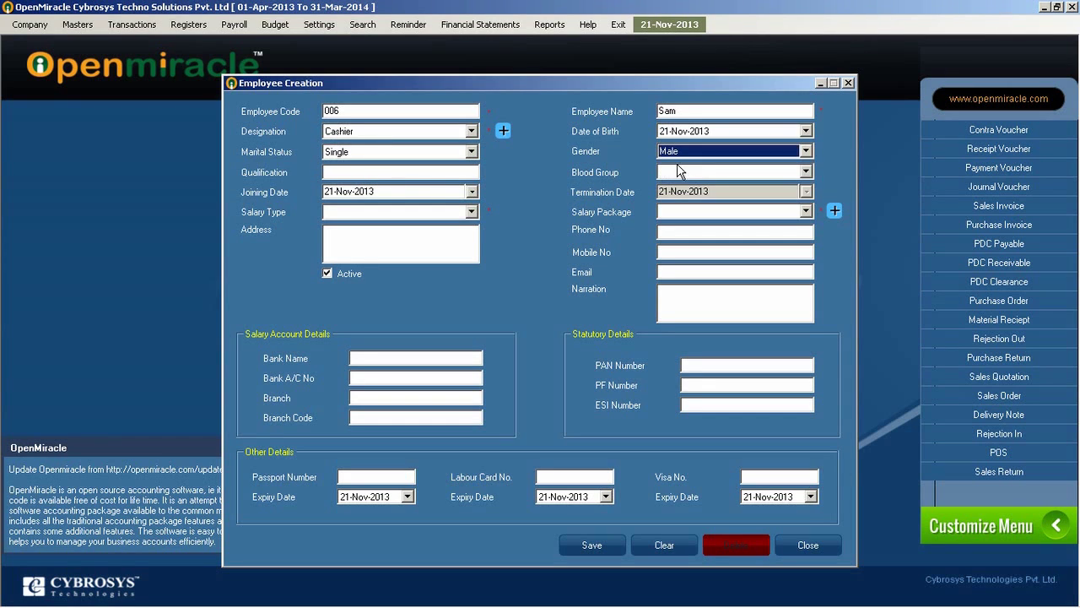
left_click(372, 172)
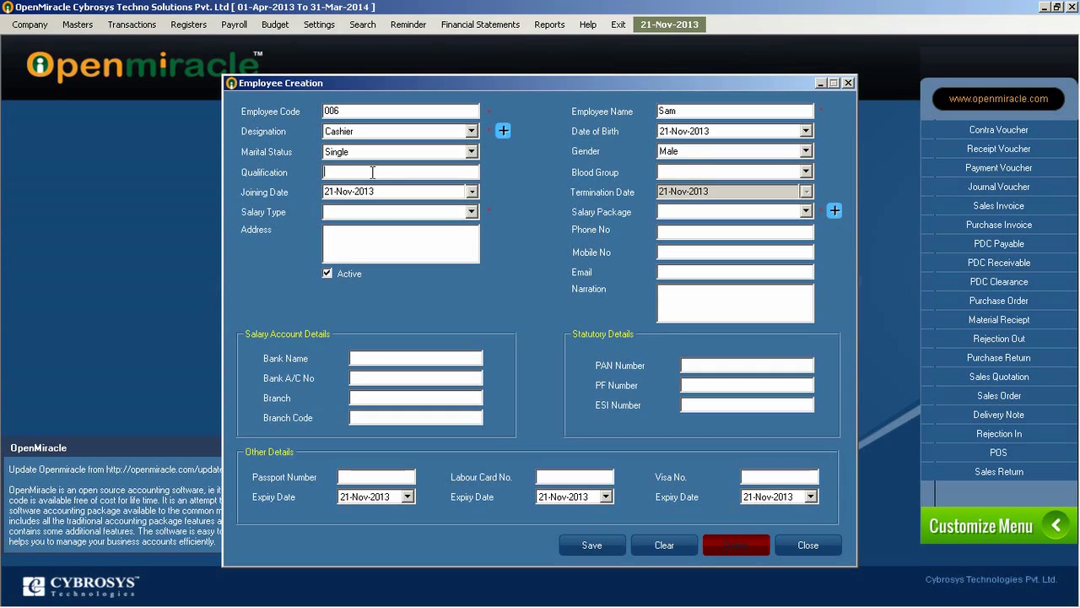
type("BCOM")
Step: Choose blood group B+, salary type Monthly and salary package Sacle 1
left_click(686, 172)
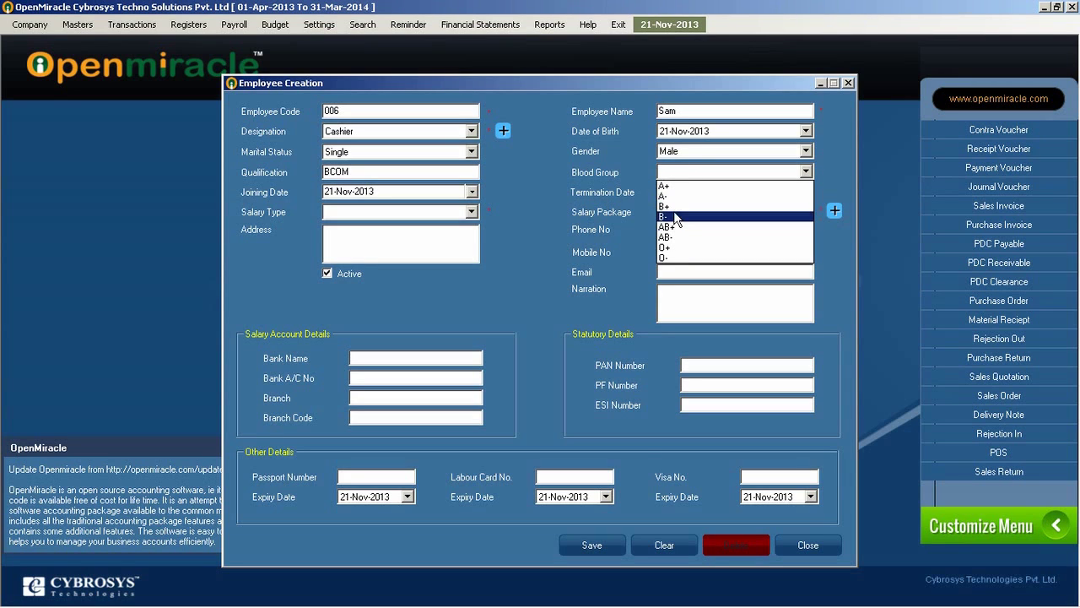
left_click(667, 206)
left_click(348, 233)
left_click(350, 213)
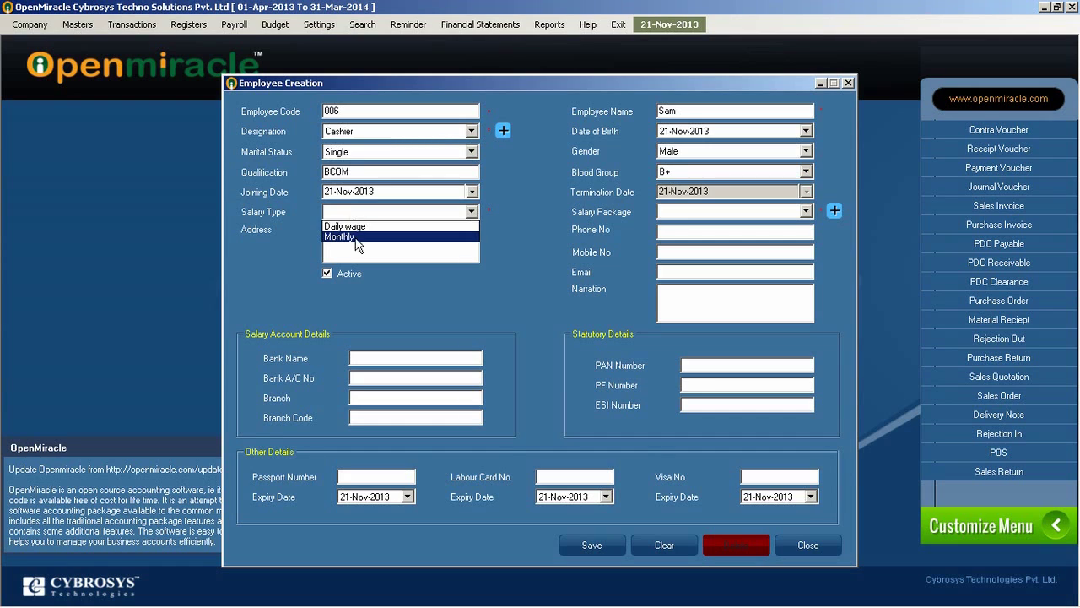
left_click(357, 239)
left_click(691, 212)
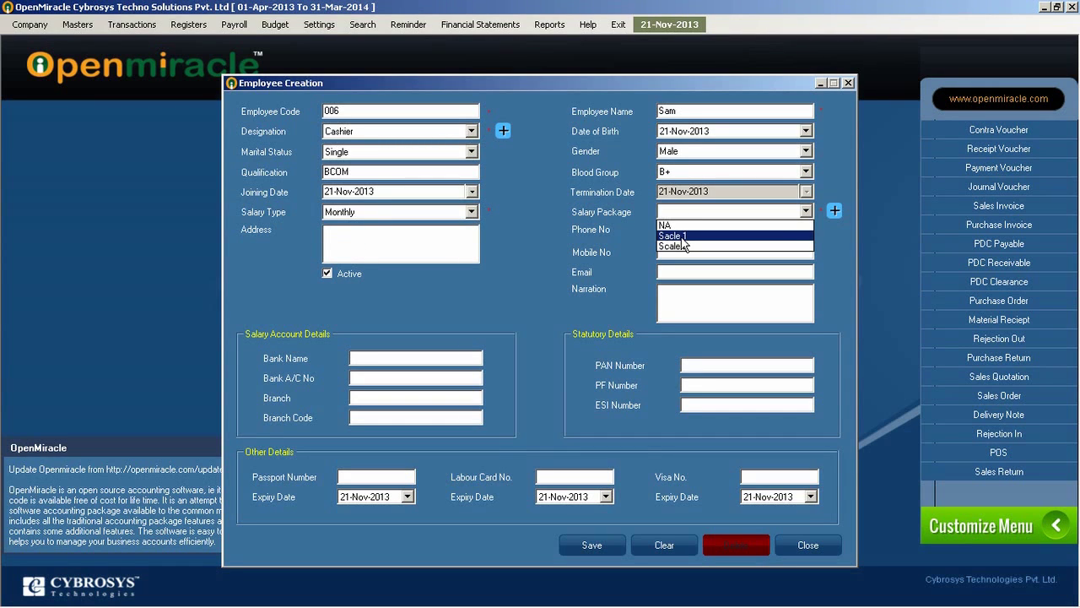
left_click(682, 238)
left_click(360, 238)
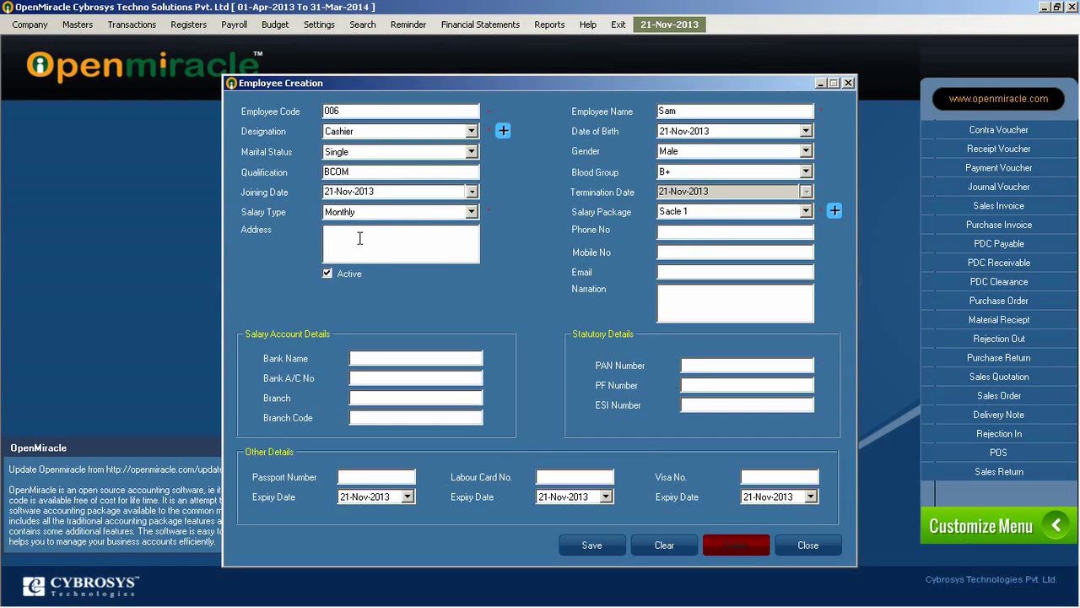
Step: Enter Calicut as the address and confirm gender Male and blood group B+
type("Calicut")
left_click(670, 232)
left_click(686, 156)
left_click(683, 165)
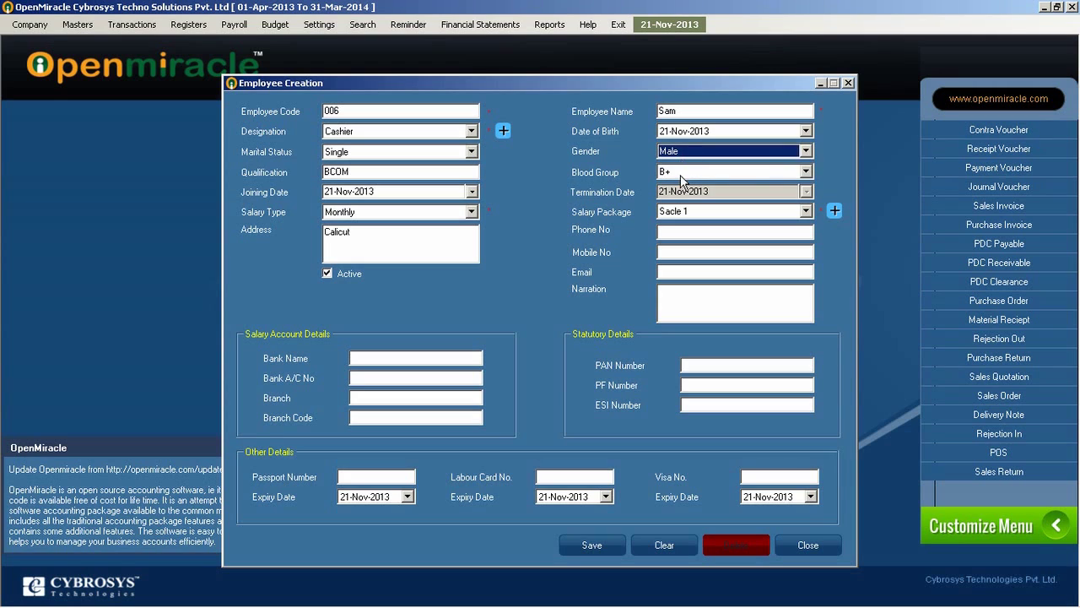
left_click(684, 175)
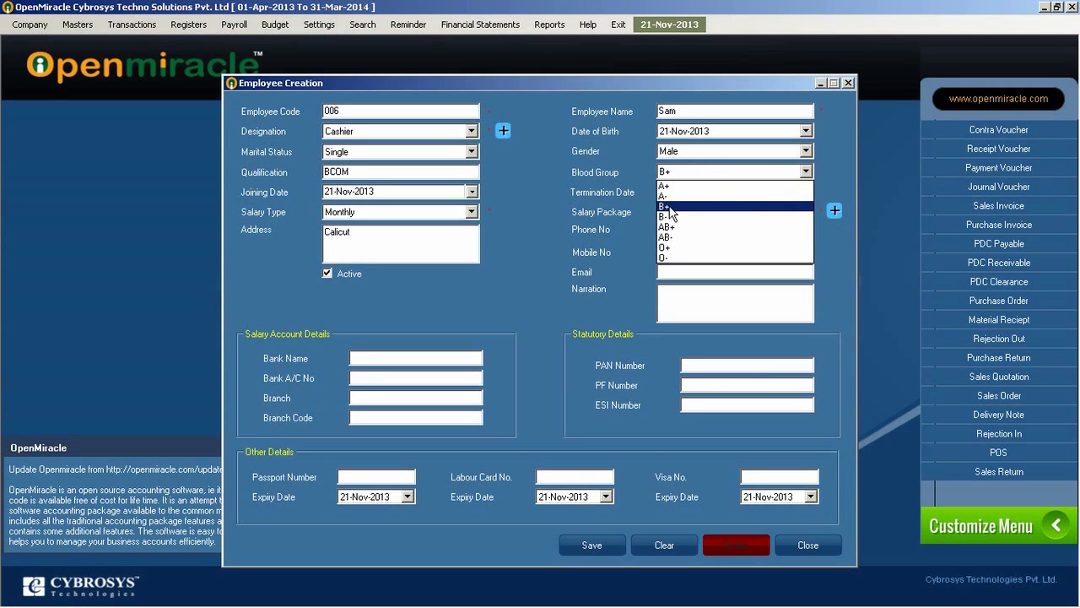
left_click(687, 187)
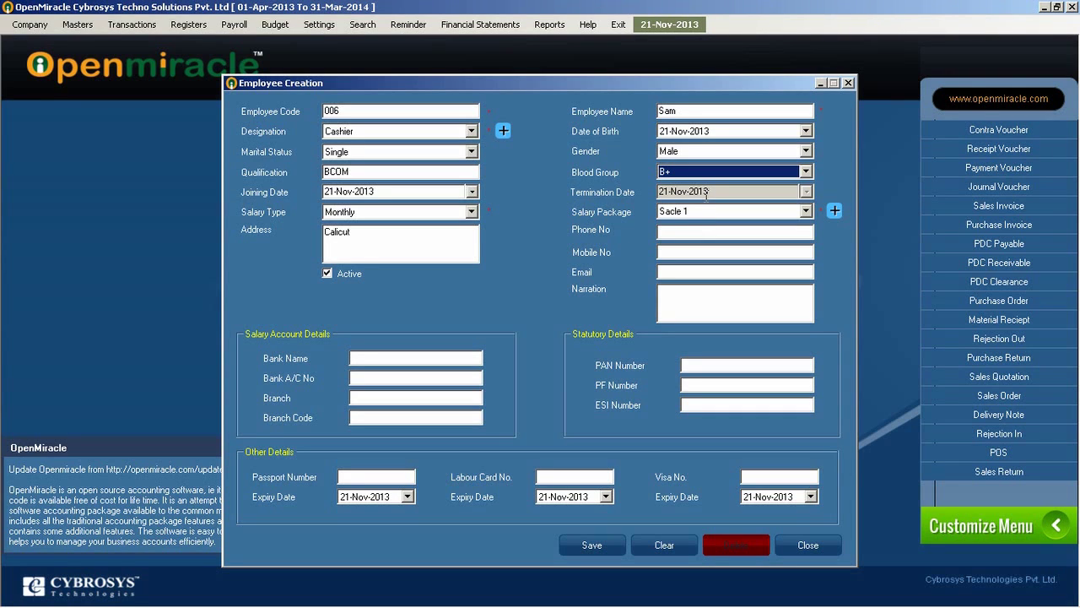
left_click(673, 233)
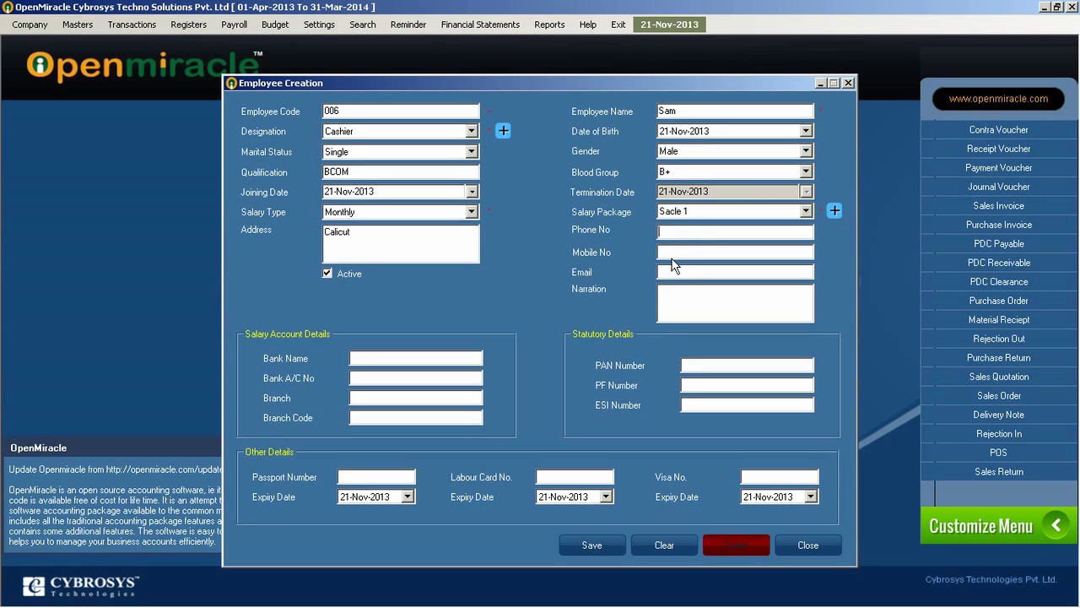
Step: Fill in the employee's phone number, mobile number and e-mail address
left_click(727, 248)
left_click(704, 273)
Step: Enter the bank, PAN, PF and ESI details, save the record, and close the form
left_click(369, 357)
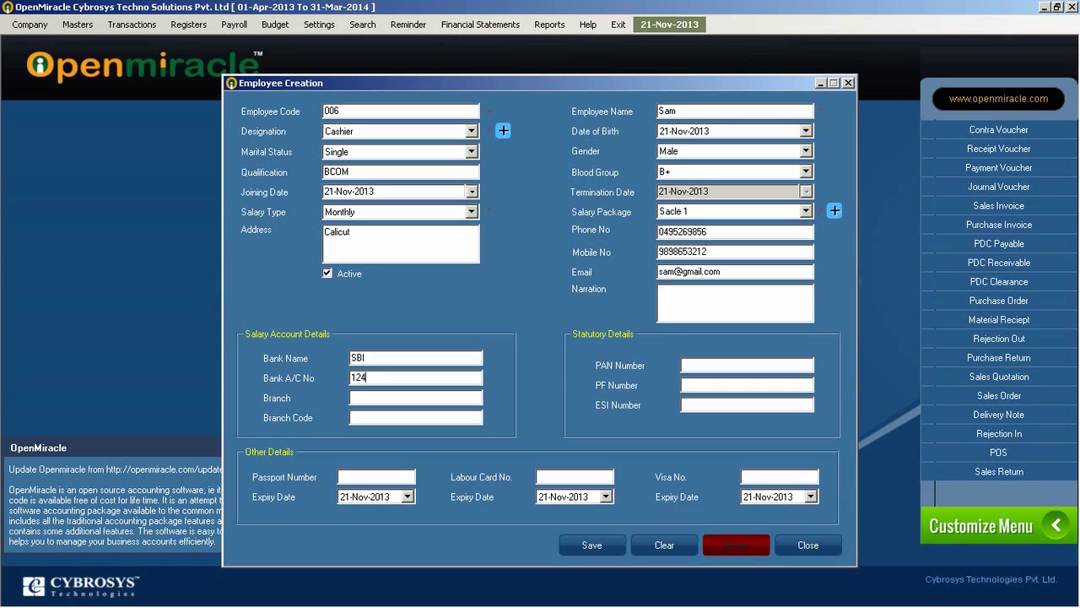
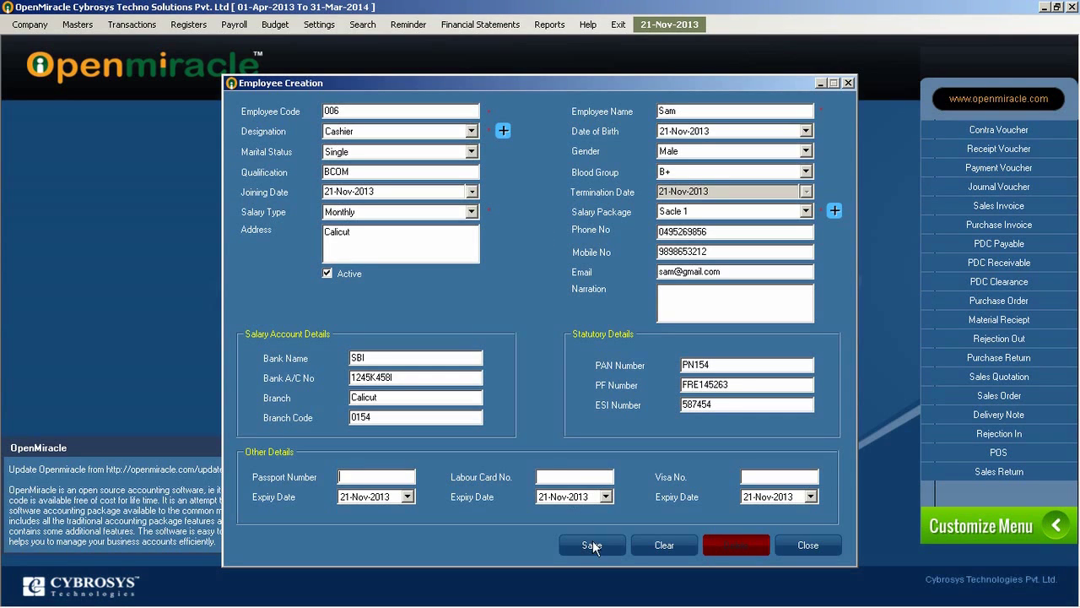
left_click(591, 545)
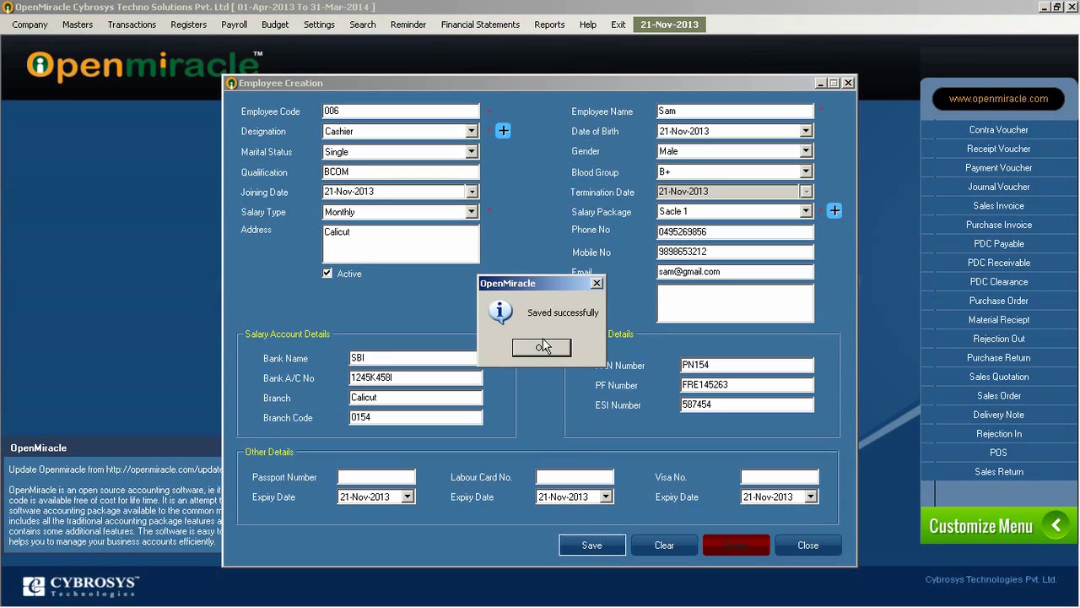
left_click(541, 348)
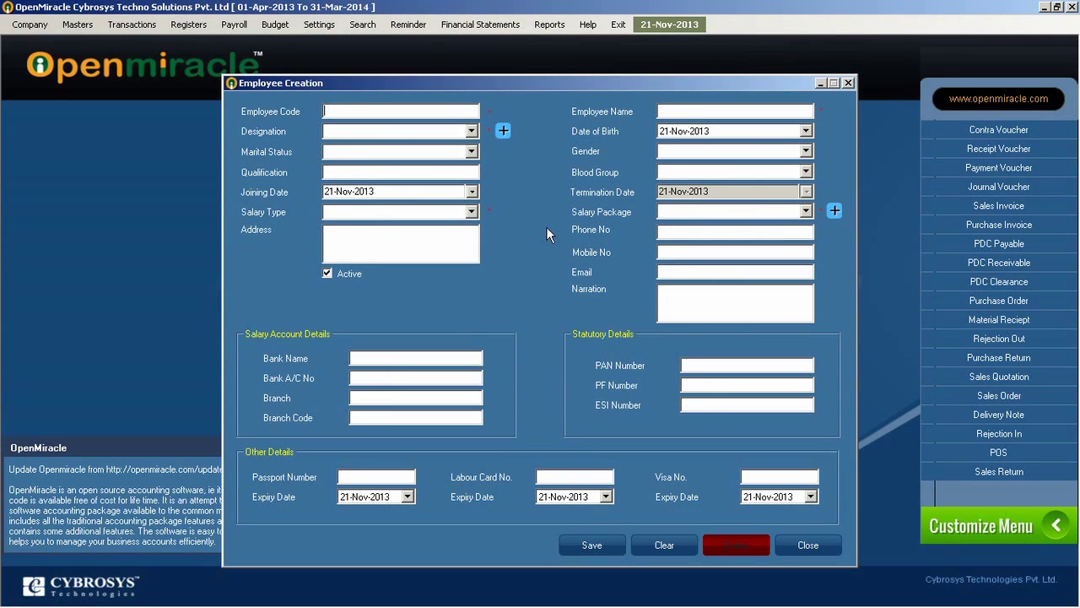
left_click(849, 83)
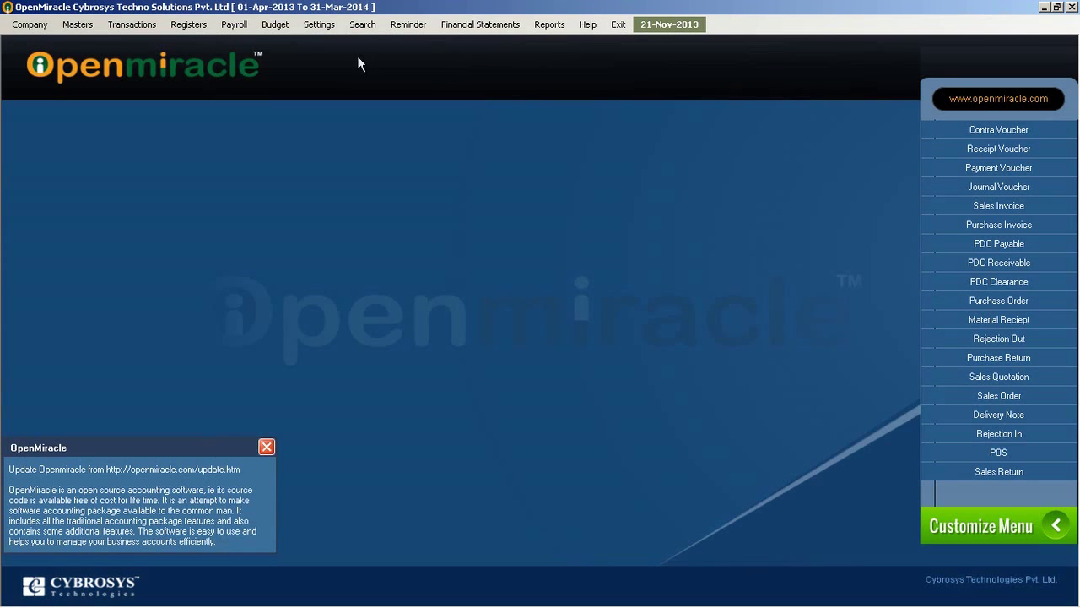
left_click(234, 24)
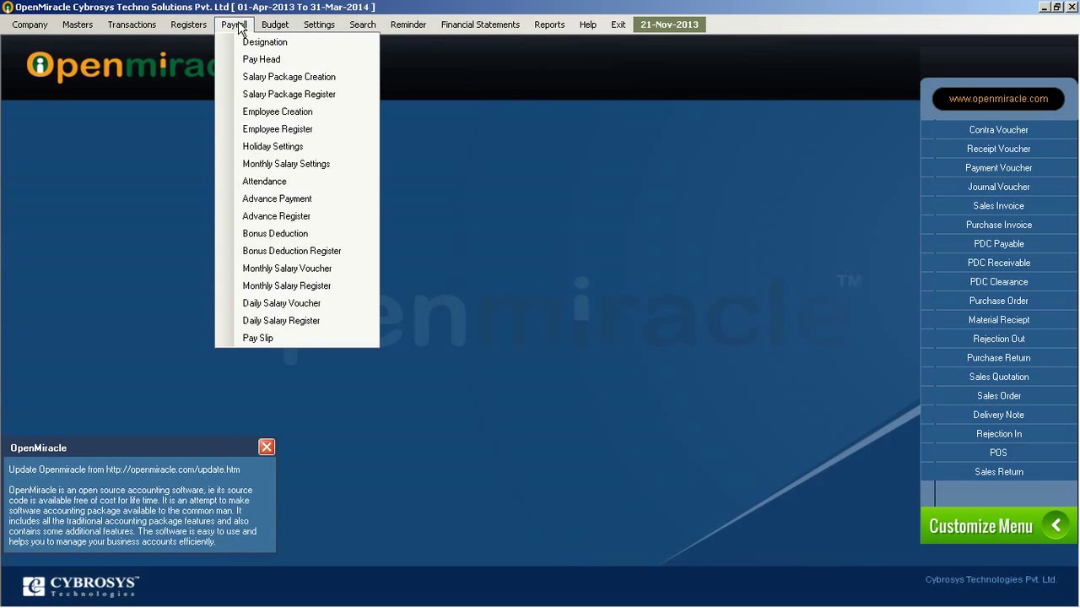
Step: Search the Employee Register for code 006, then clear the search to list everyone
left_click(248, 129)
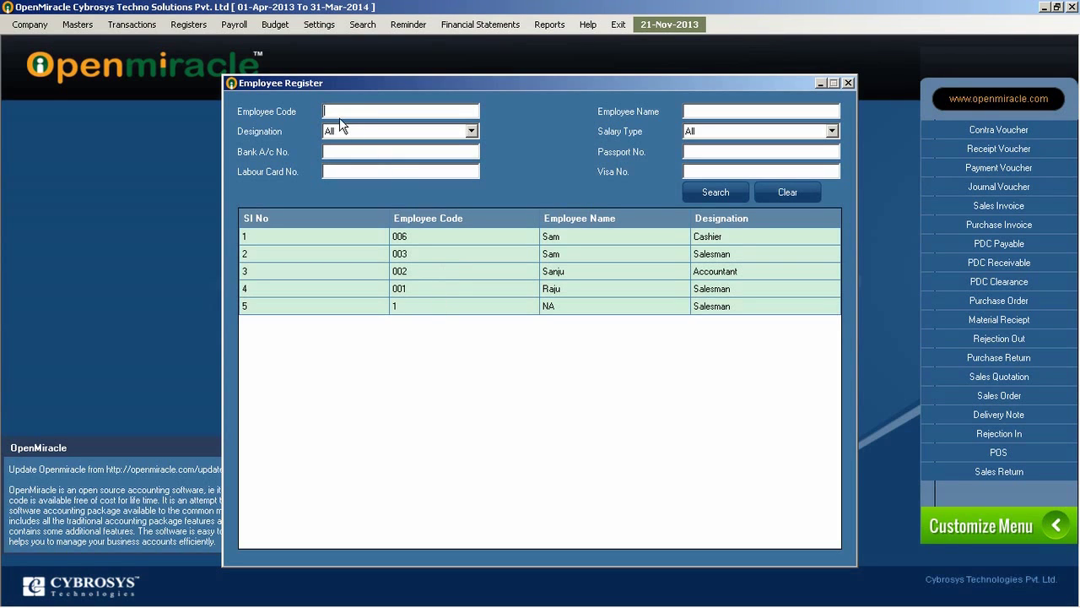
type("006")
left_click(702, 195)
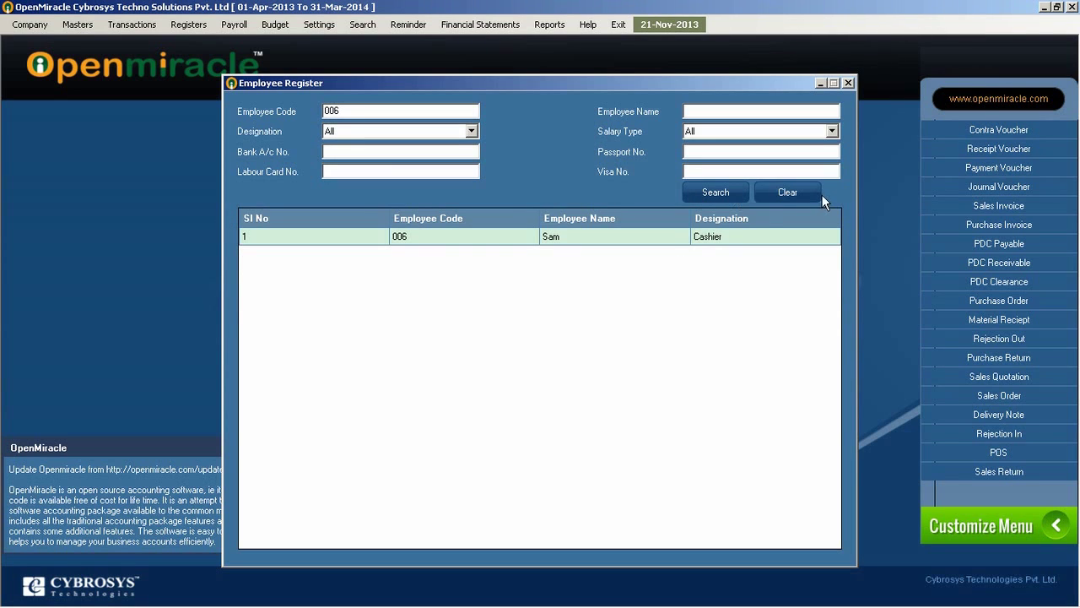
left_click(794, 193)
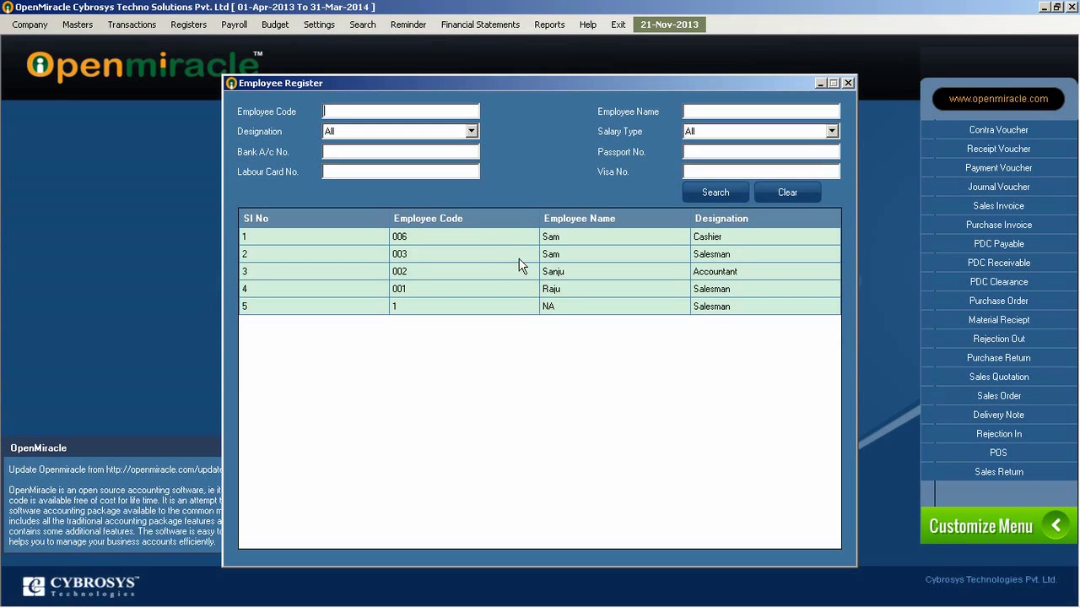
Step: Change employee 006's marital status to Married and update the record
double_click(531, 236)
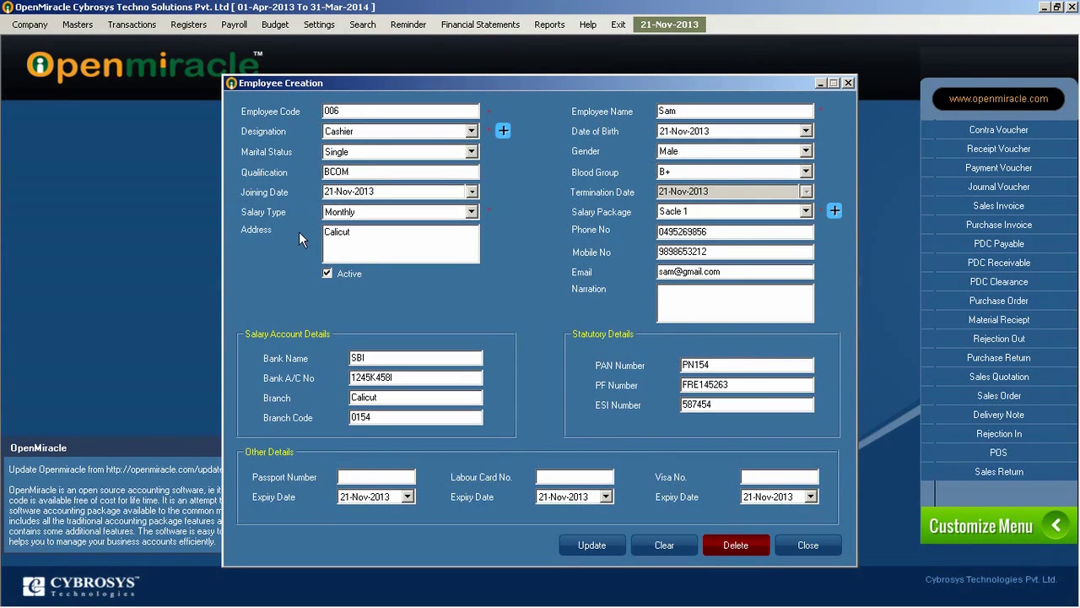
left_click(350, 152)
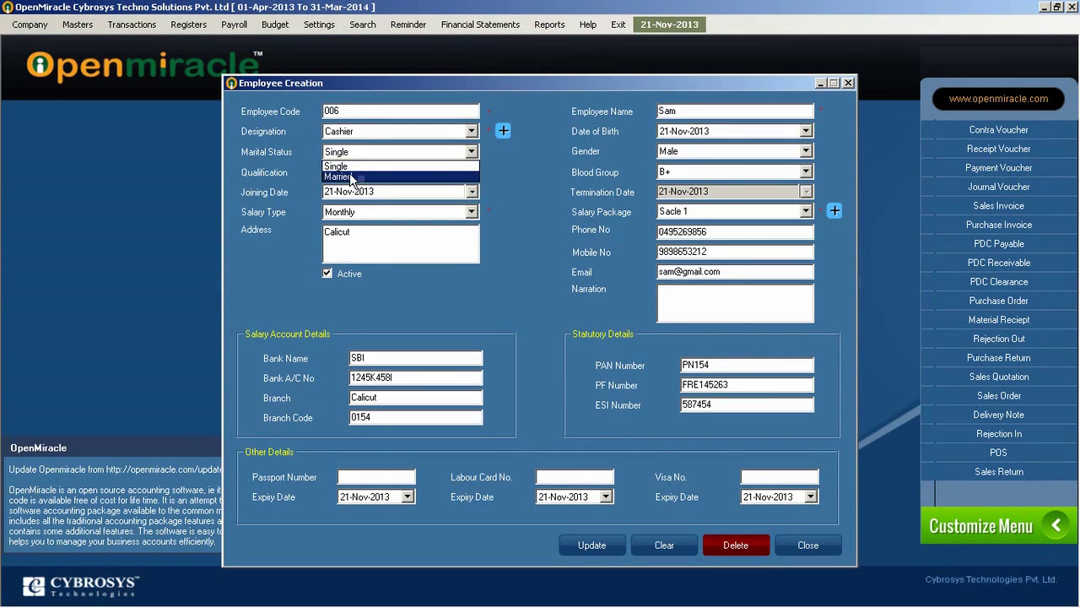
left_click(350, 171)
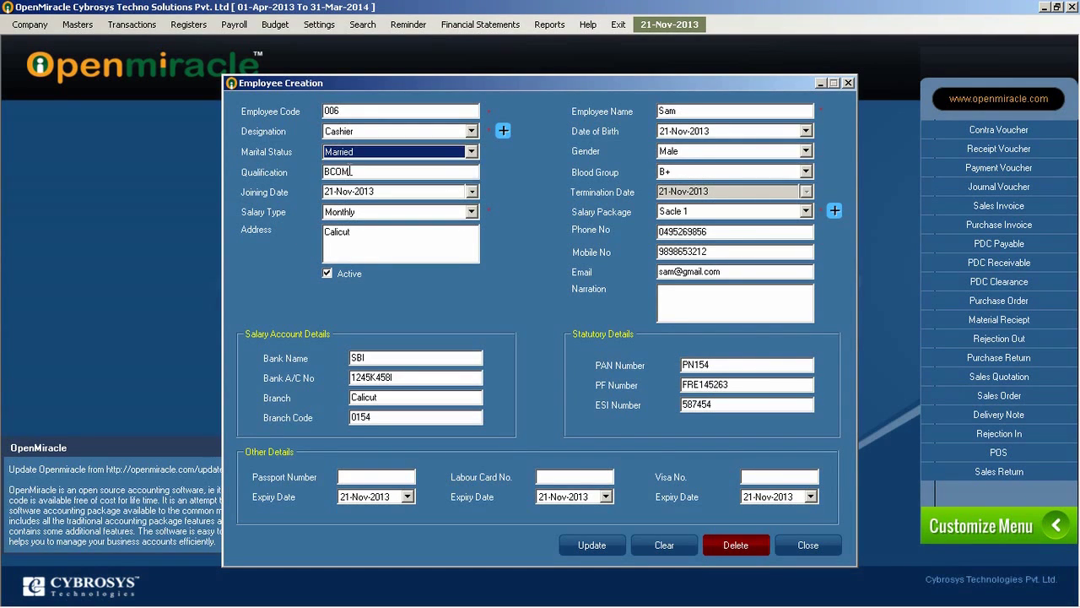
left_click(578, 544)
left_click(543, 348)
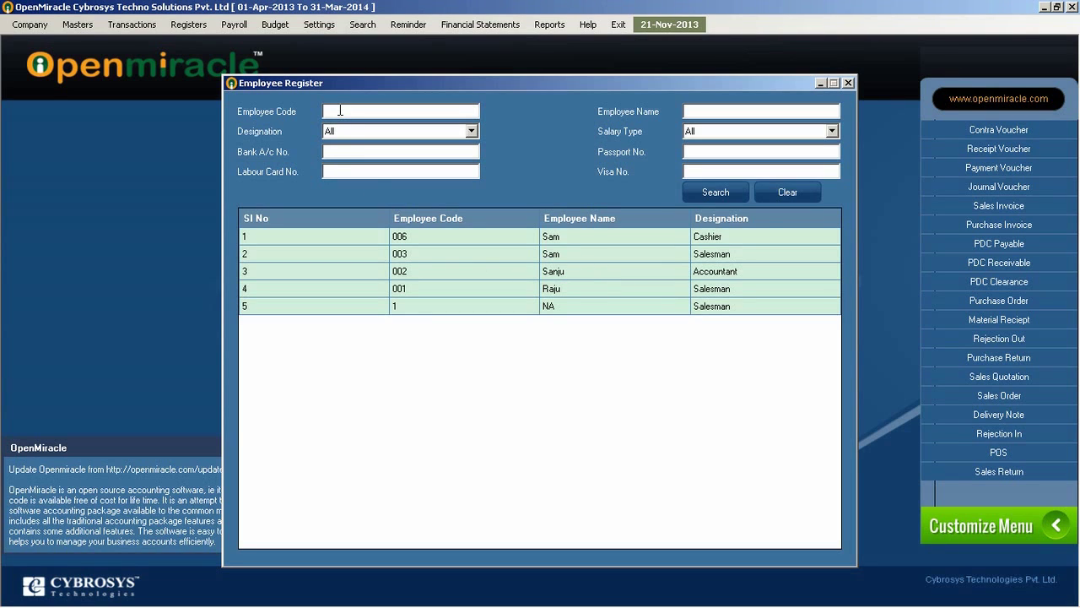
Step: Filter the register by designation Accountant with no code filter, leaving only employee 002
type("006")
left_click(349, 132)
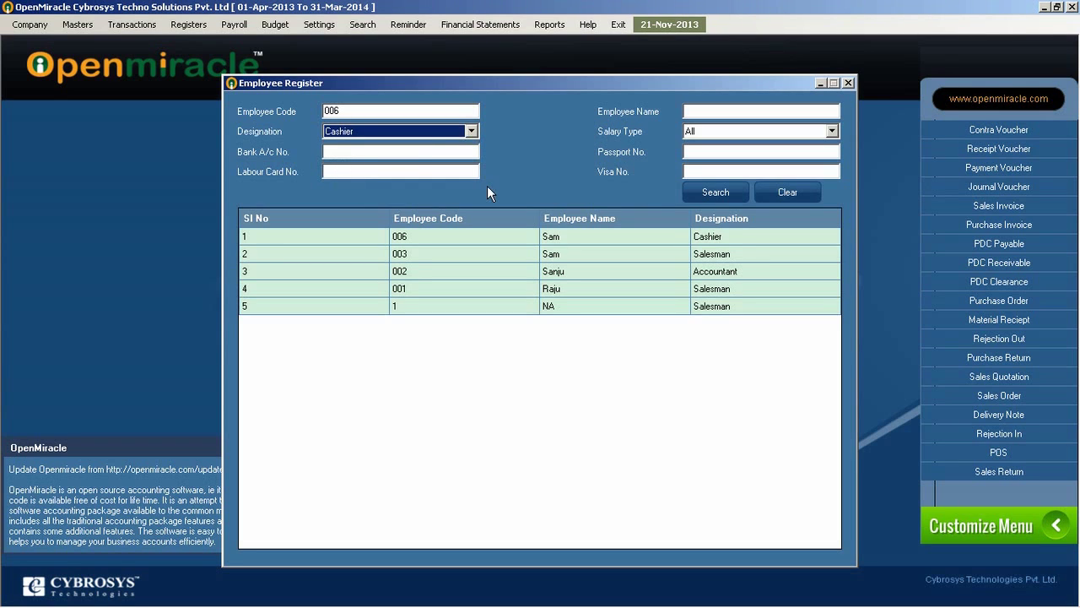
left_click(422, 132)
left_click(373, 156)
left_click(362, 111)
key("BackSpace")
key("BackSpace")
key("BackSpace")
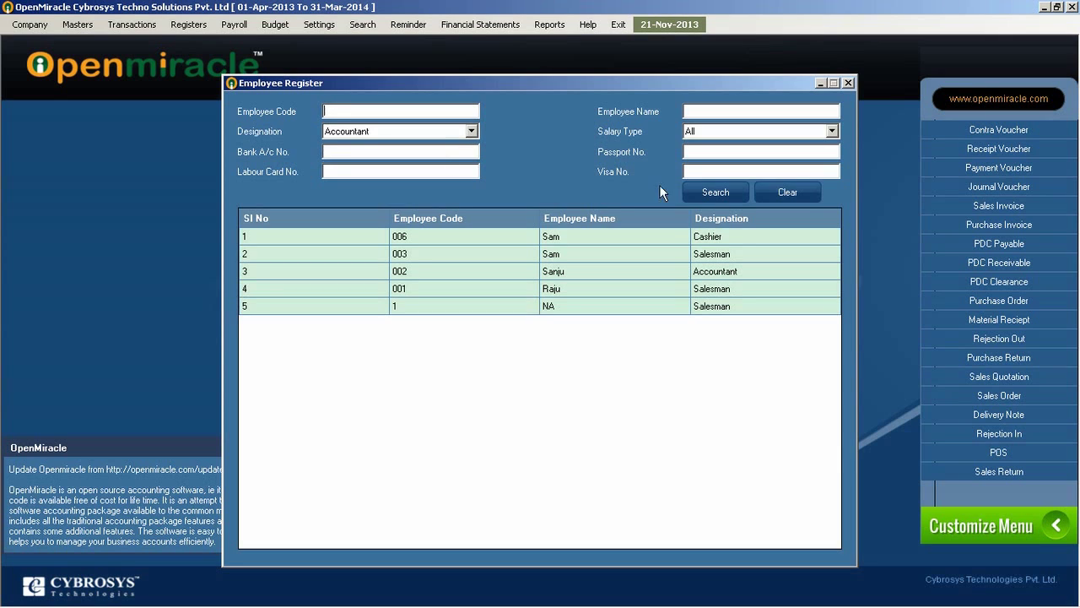
left_click(712, 193)
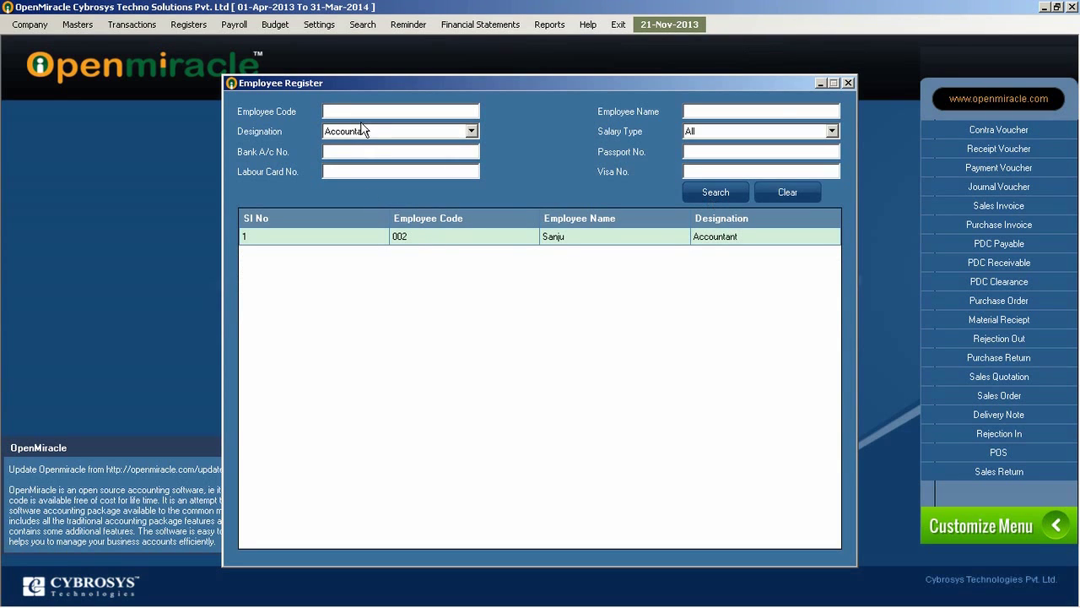
left_click(738, 114)
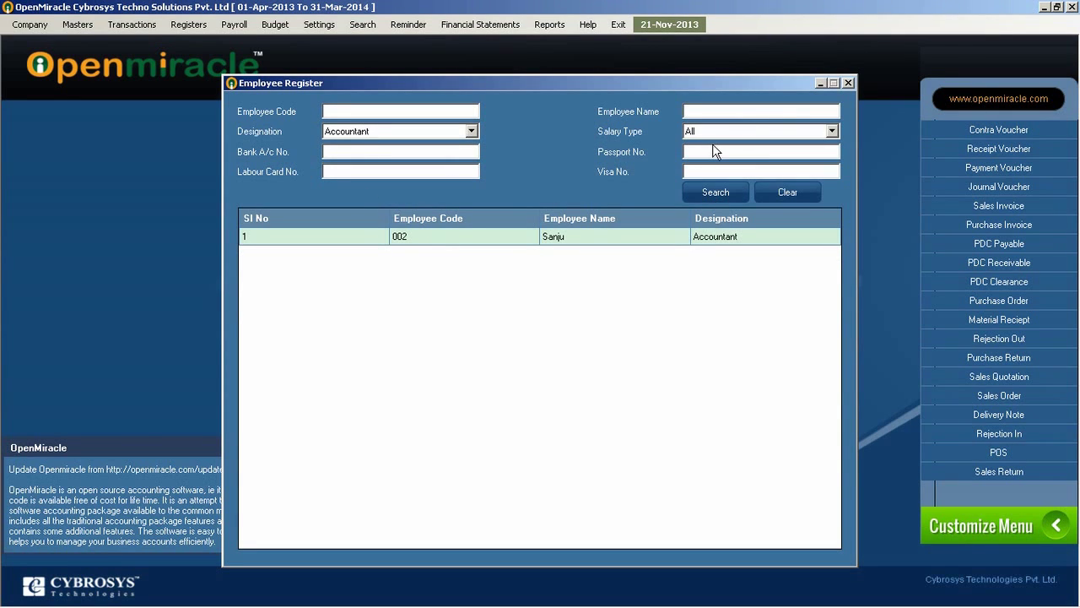